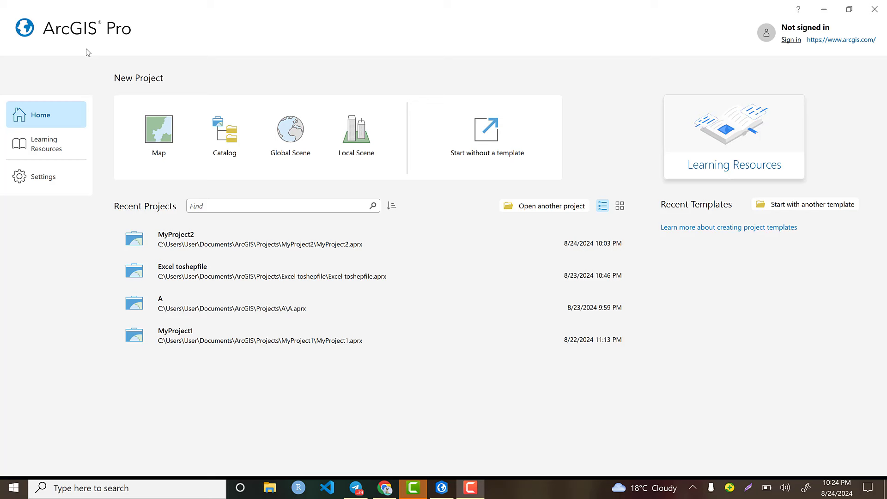
- Create a new Map project named 'Merge and Splite'
left_click(176, 137)
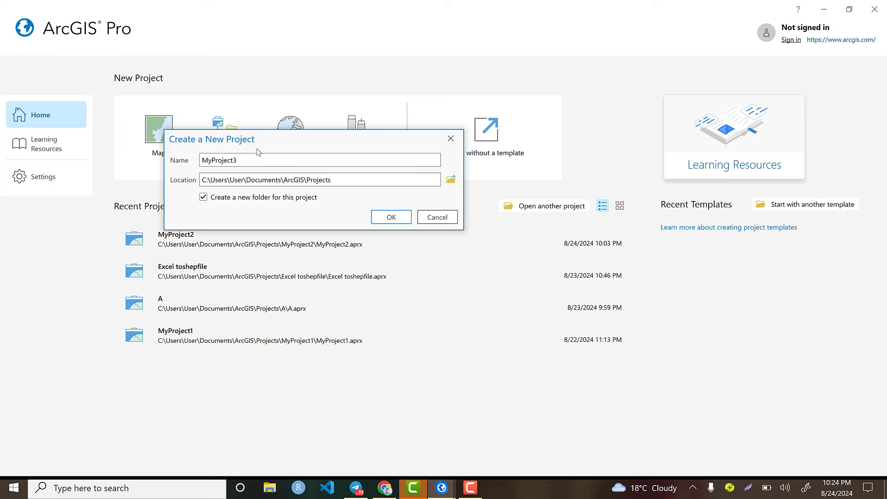
double_click(287, 161)
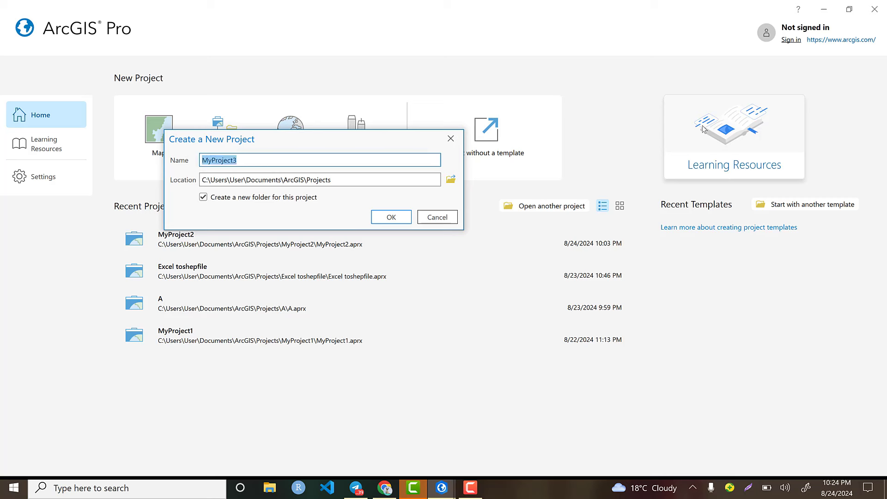
type("Merge and Splite")
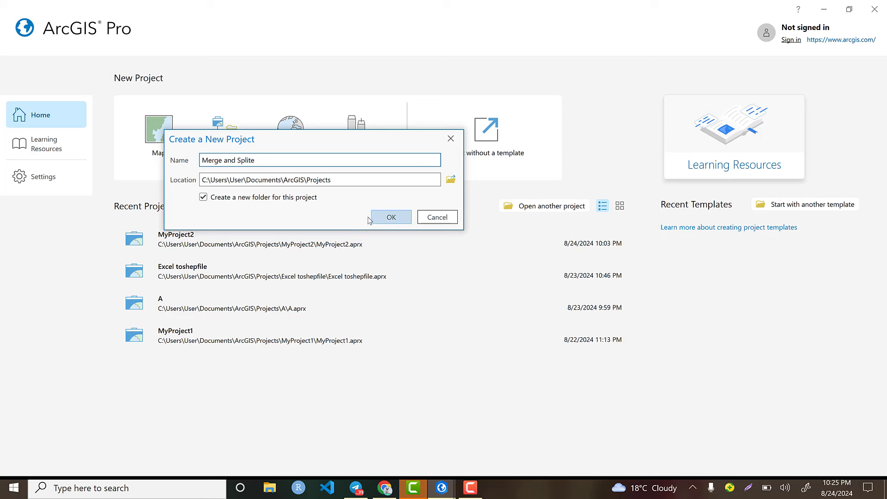
left_click(391, 217)
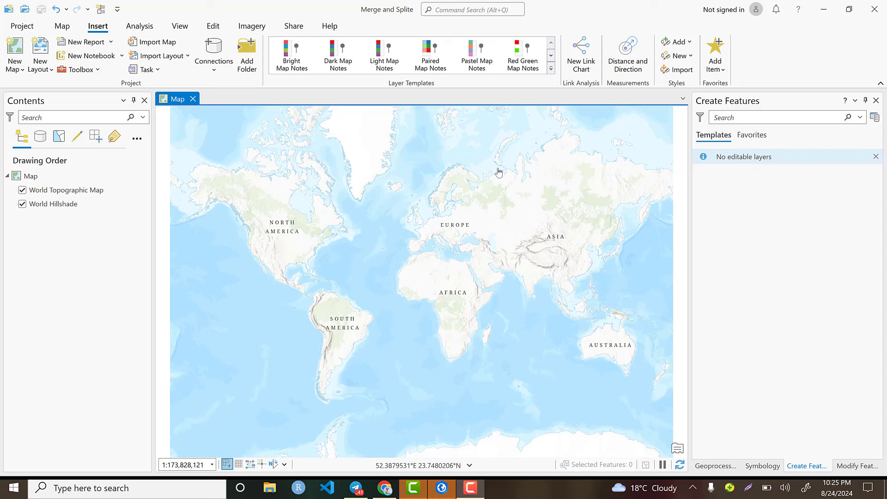
- Add the Demo_shape.shp shapefile from the Input Data folder to the map
left_click(64, 26)
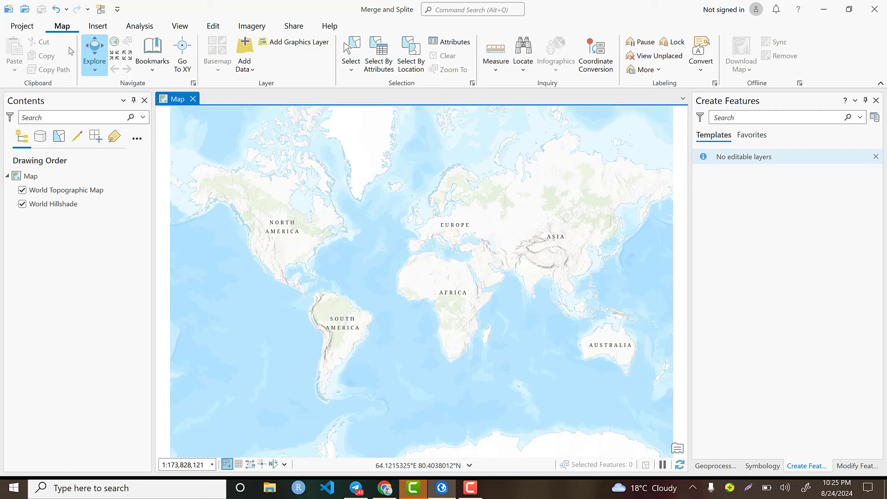
left_click(245, 46)
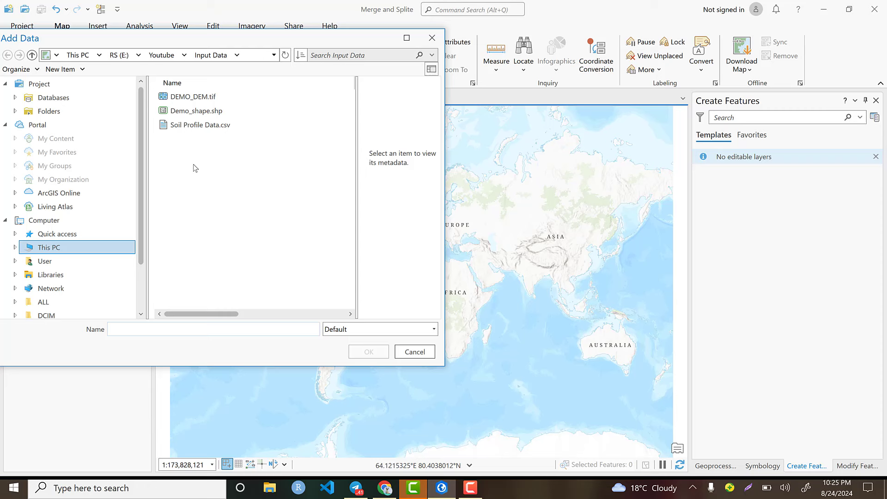
left_click(201, 112)
left_click(356, 348)
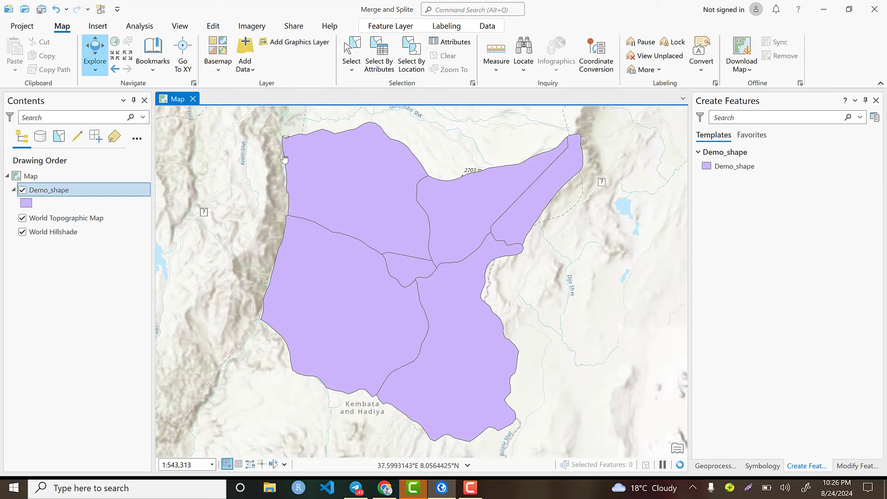
- Open the Demo_shape layer's attribute table from the Contents pane
left_click(59, 193)
right_click(57, 190)
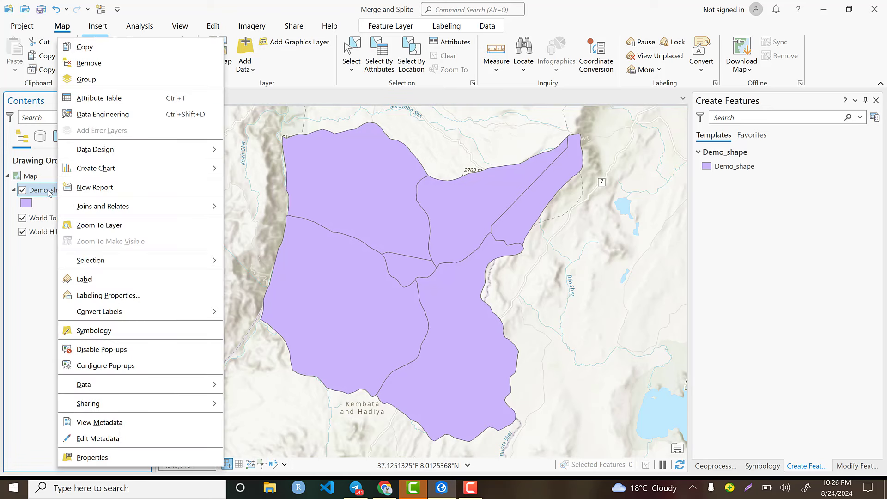
left_click(121, 99)
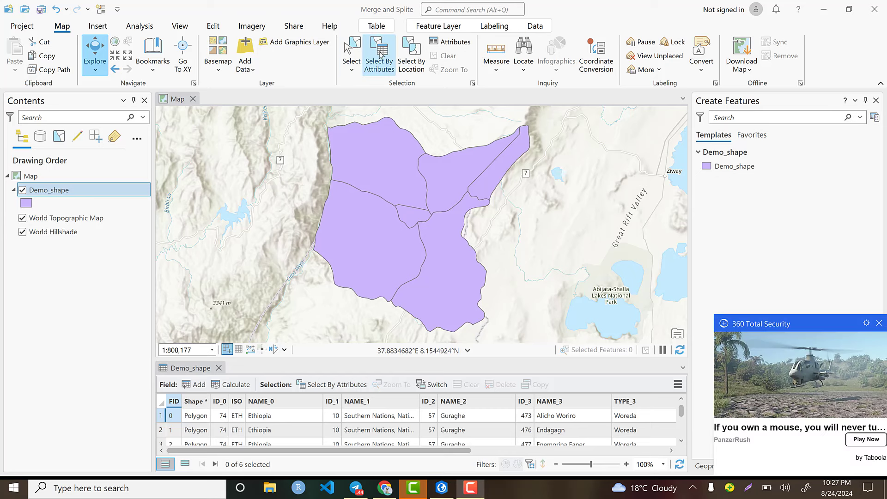
- Select the Enemorina Eaner and Misha polygons on the map and enlarge the attribute table
left_click(352, 48)
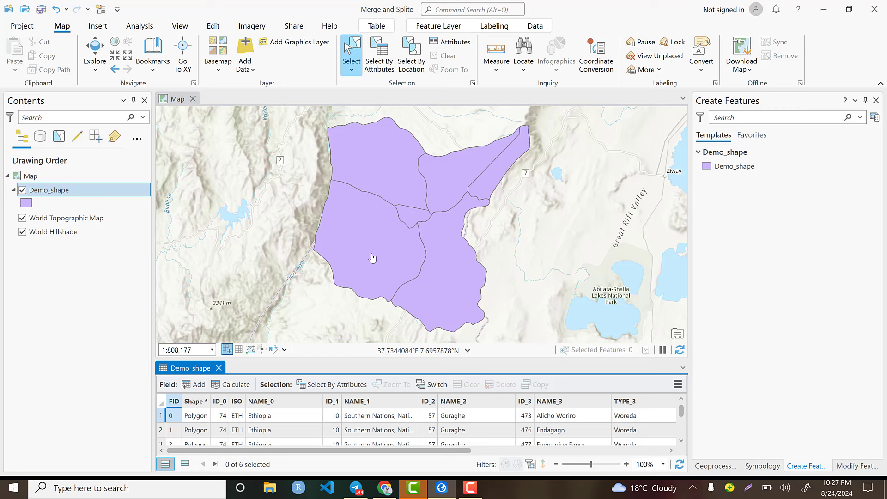
left_click(374, 231)
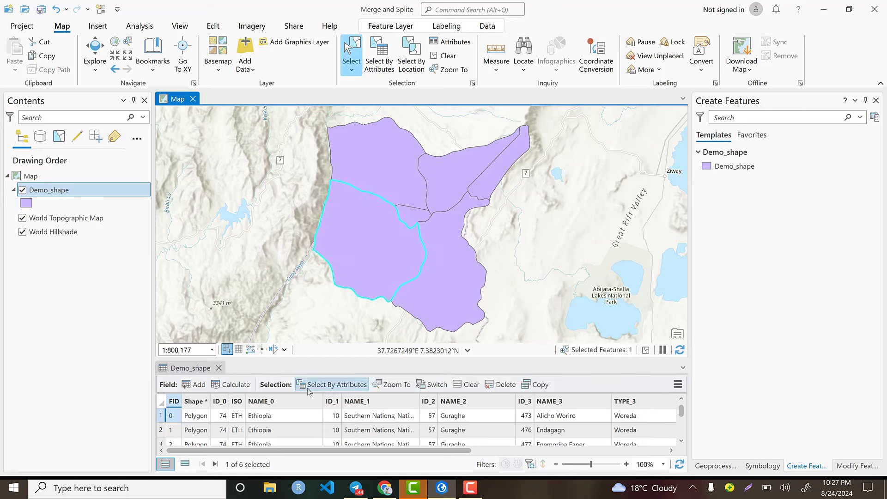
scroll(258, 411, "down", 2)
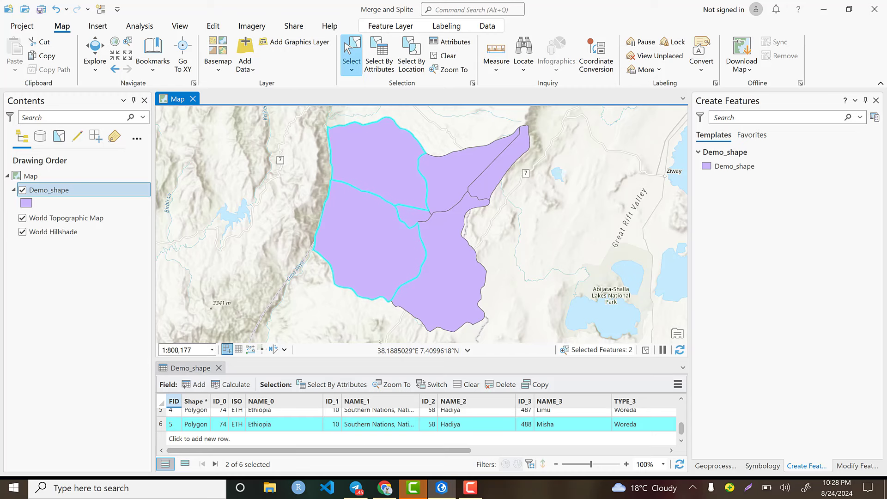
left_click_drag(368, 343, 370, 324)
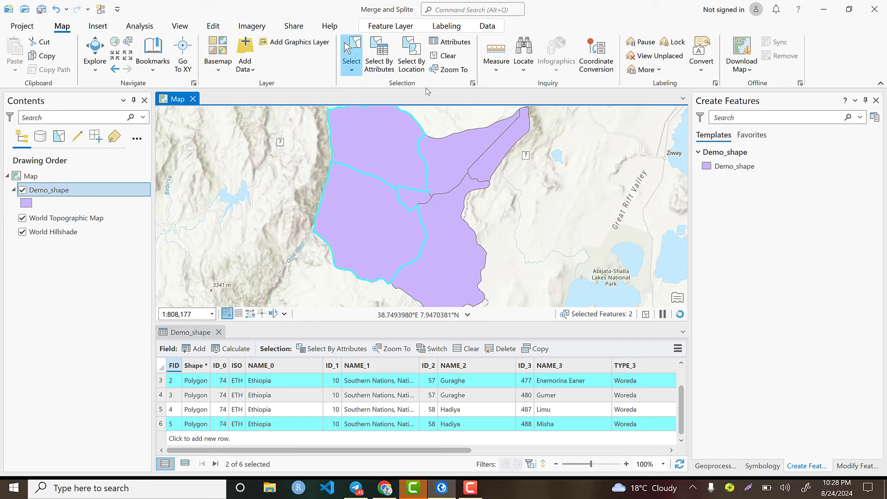
- Launch the Merge tool from the Edit tab's Tools gallery for the two selected features
left_click(213, 27)
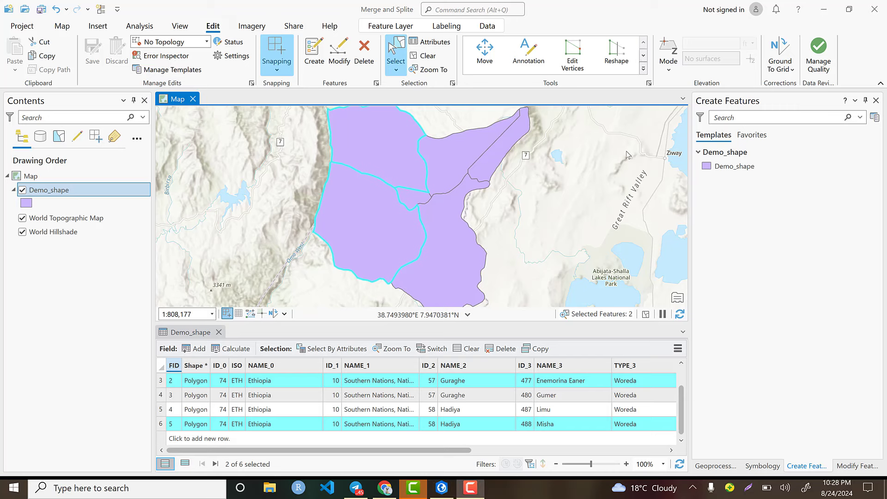
left_click(643, 69)
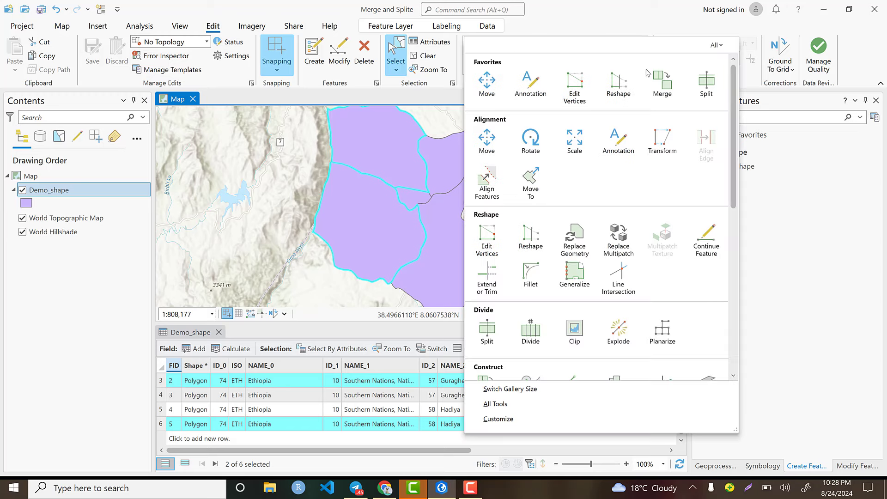
left_click(666, 88)
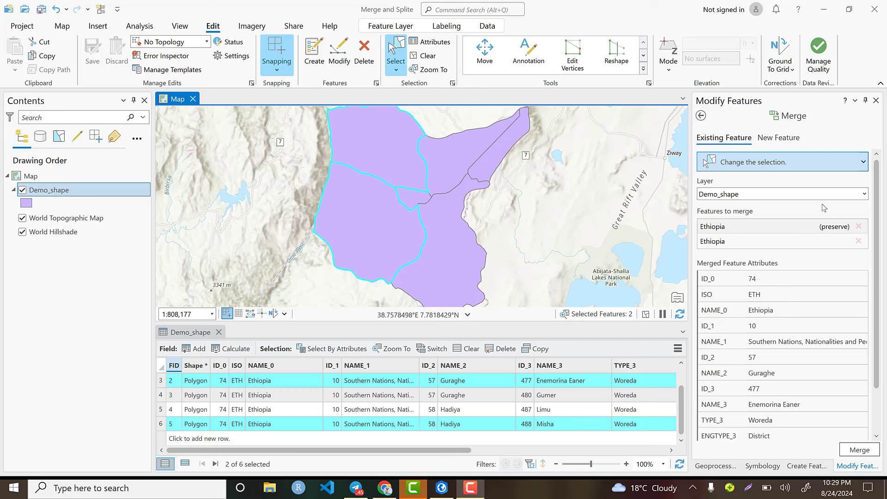
- Merge the two selected polygons within the Demo_shape layer, then select the south-eastern Limu polygon
left_click(723, 196)
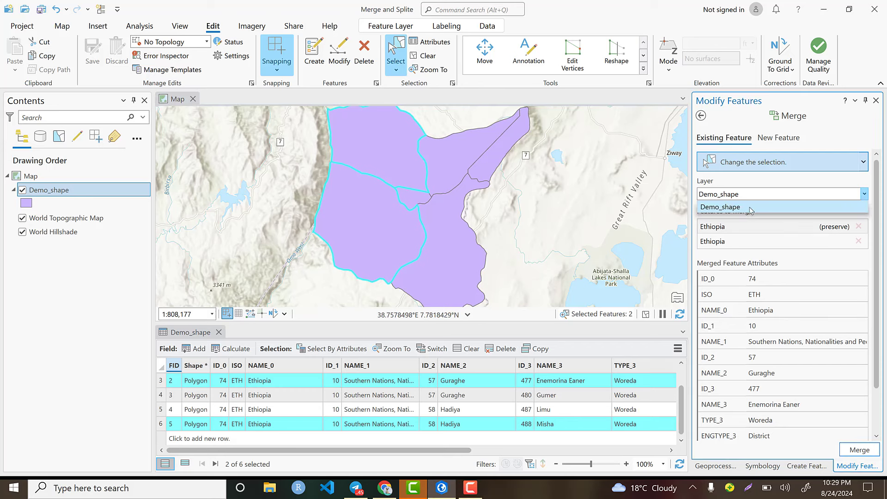
left_click(749, 207)
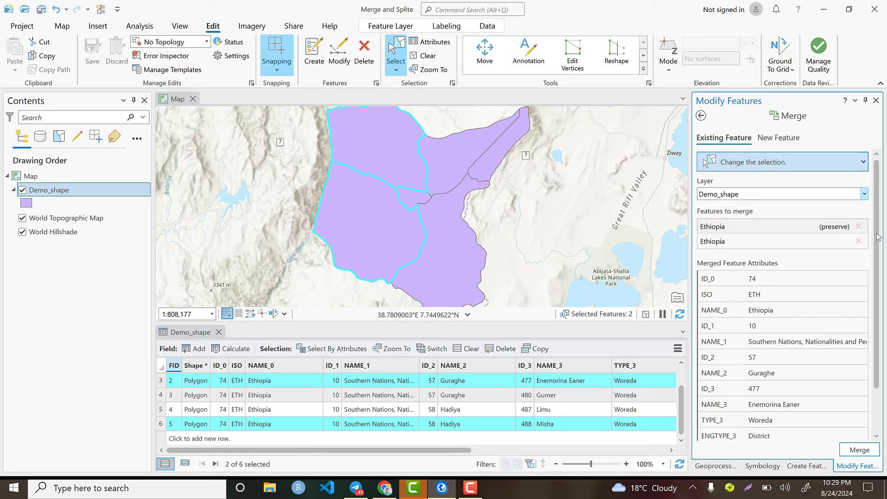
left_click_drag(878, 237, 883, 308)
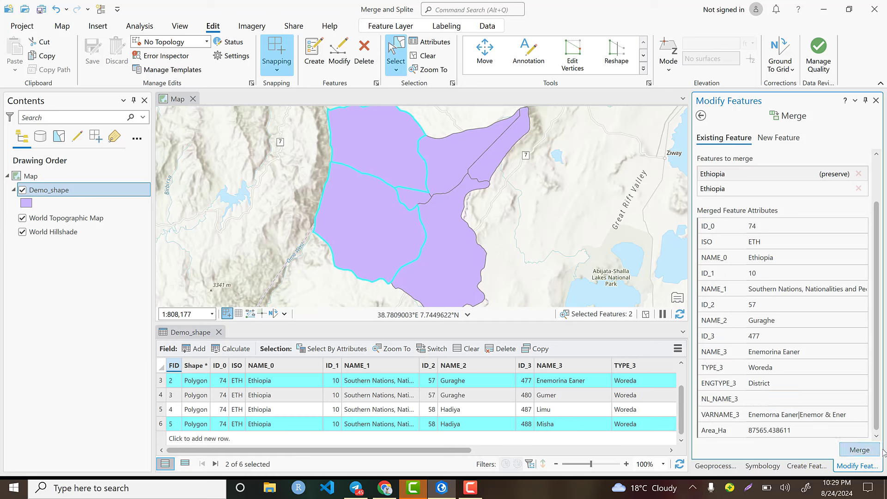
left_click(859, 450)
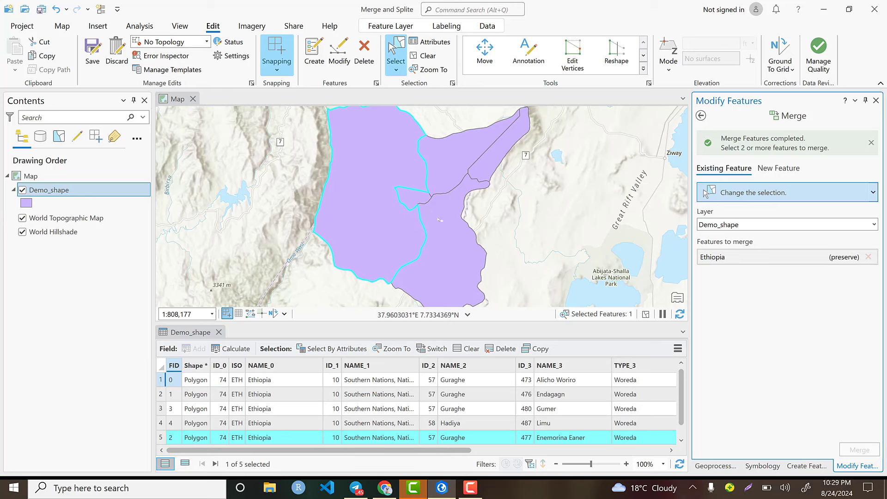
left_click(439, 197)
left_click(427, 198)
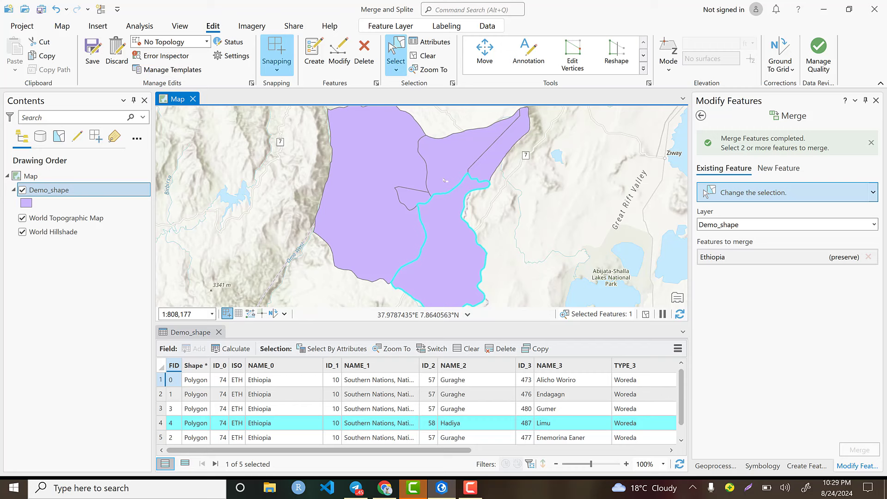
- Add the remaining polygons to the selection and merge all five into one Alicho Woriro polygon
left_click(495, 167, "shift")
left_click(362, 186, "shift")
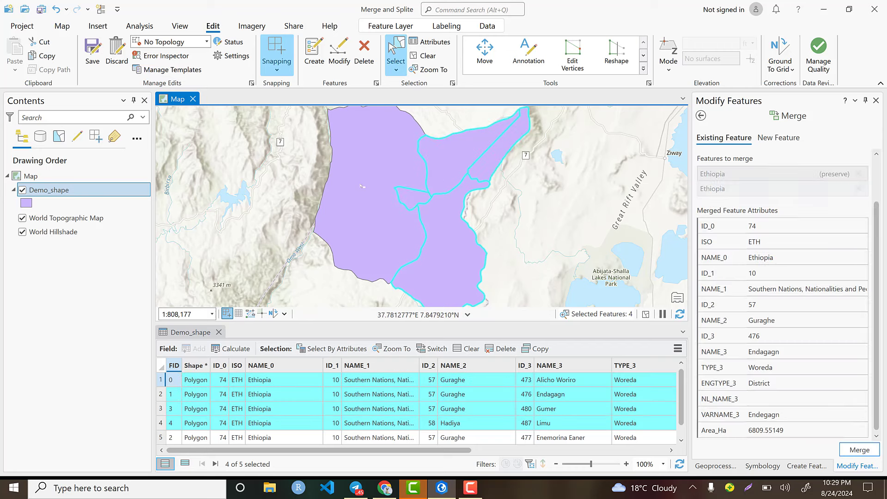
left_click(362, 186, "shift")
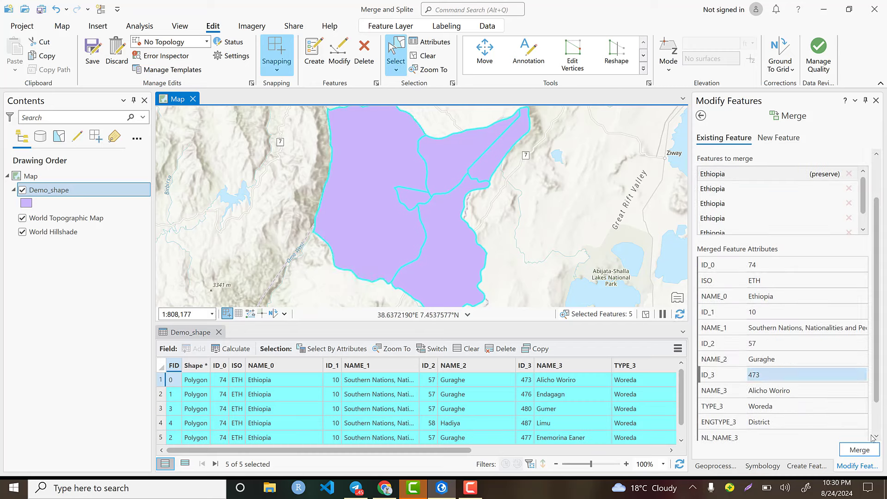
left_click(872, 450)
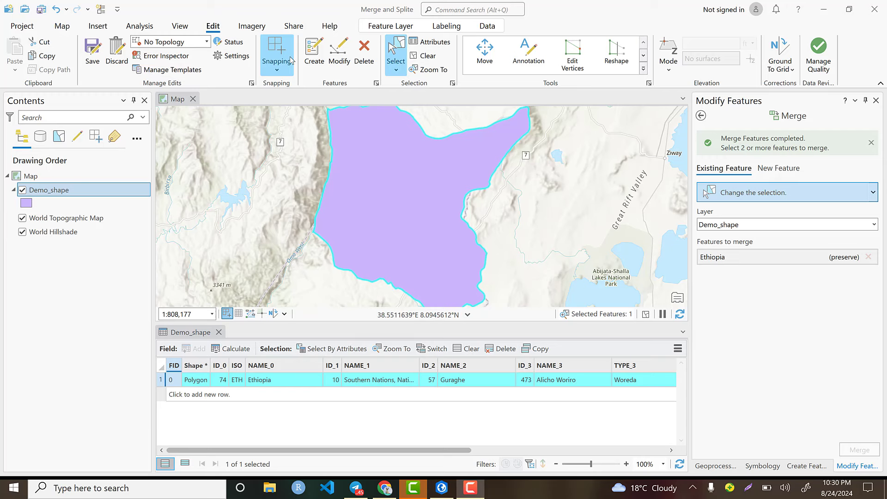
- With the Split tool, cut off the merged polygon's eastern portion using a line from the north edge to the east edge
left_click(643, 68)
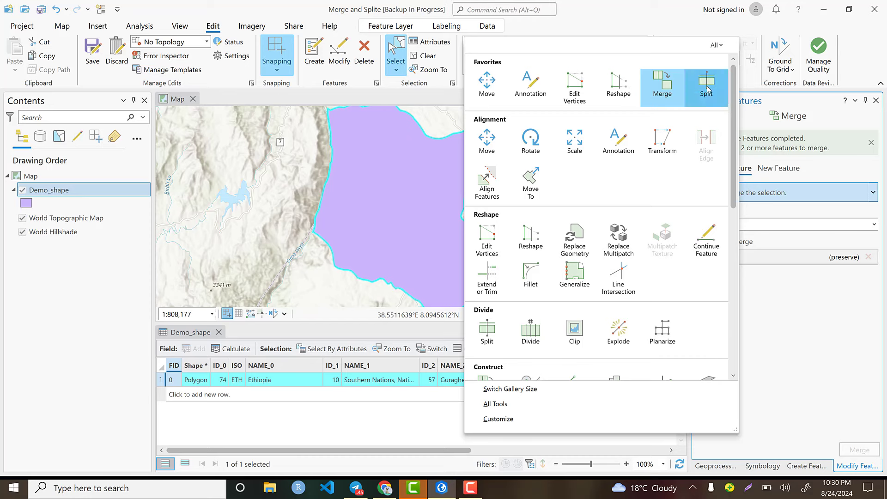
left_click(452, 141)
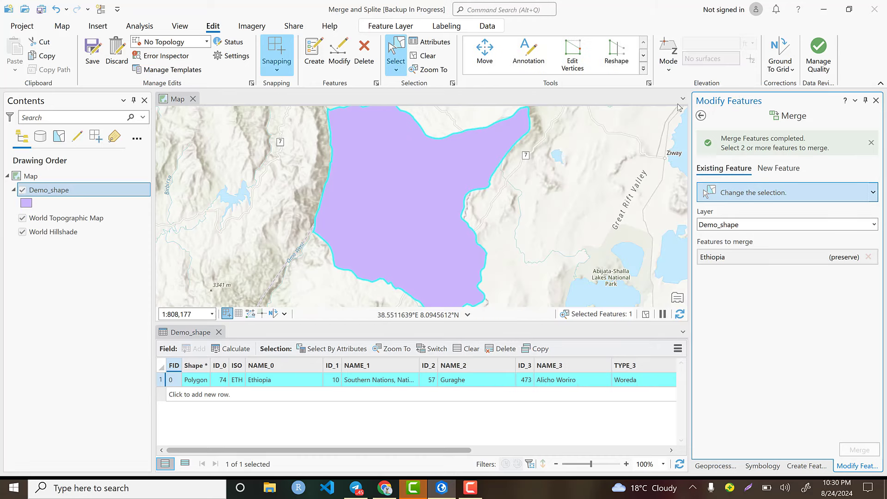
left_click(435, 138)
left_click(444, 160)
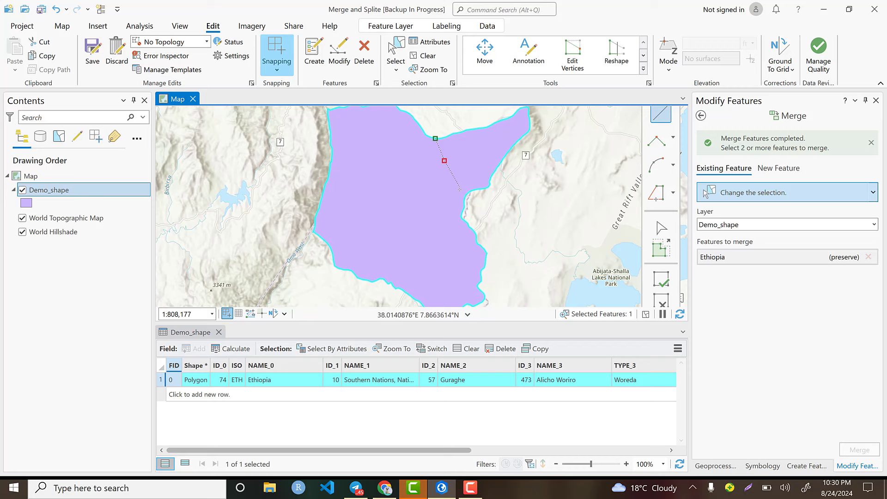
left_click(447, 196)
left_click(444, 223)
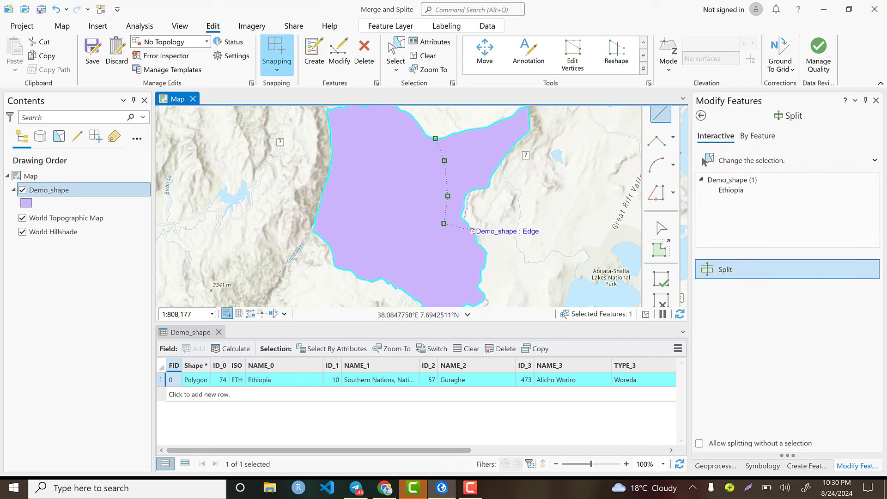
double_click(472, 231)
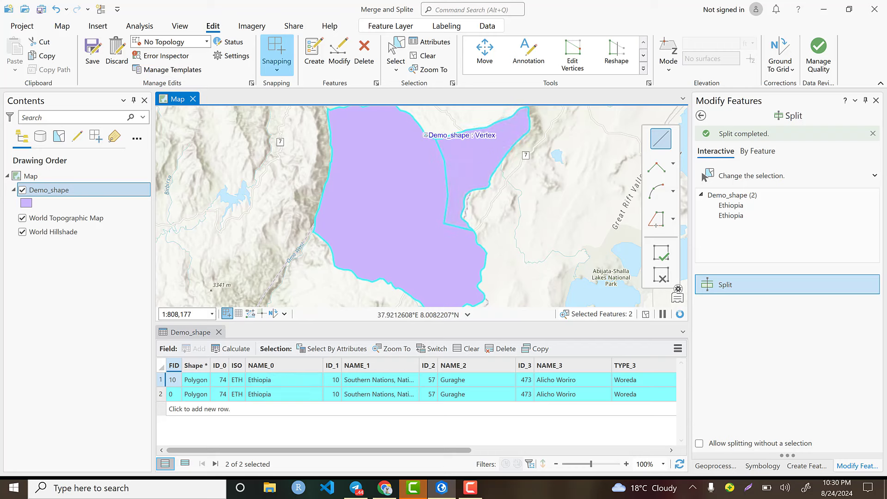
left_click(425, 135)
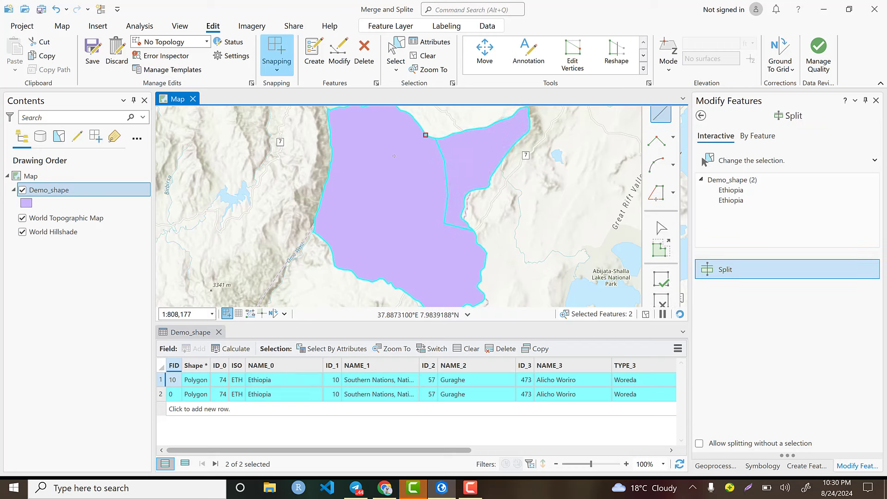
- Sketch split lines cutting off the northwestern piece and dividing the western and middle polygons
double_click(327, 171)
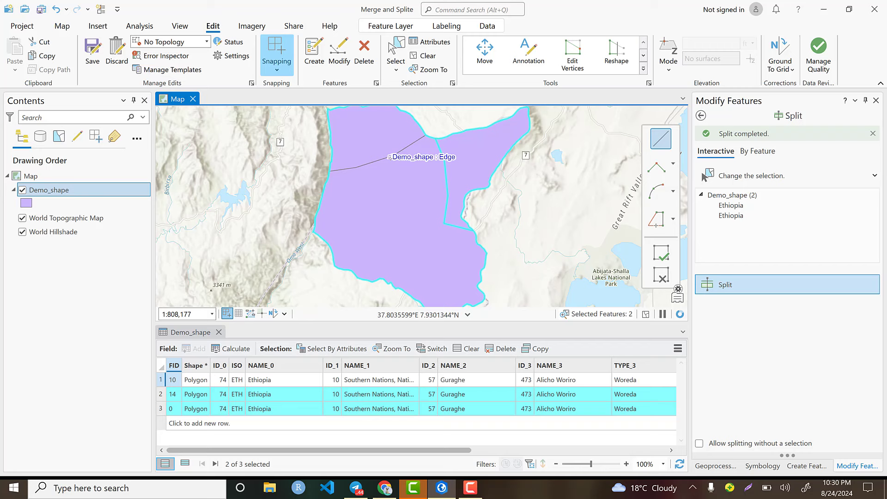
left_click(390, 156)
left_click(386, 213)
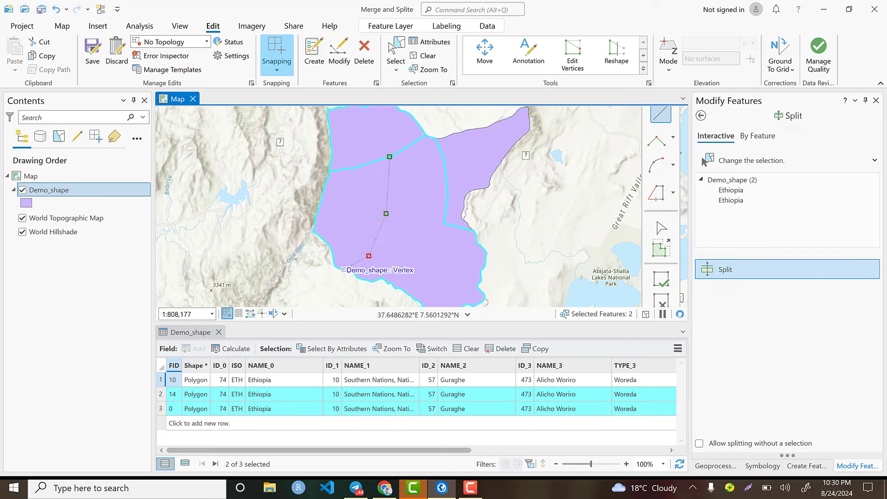
double_click(346, 273)
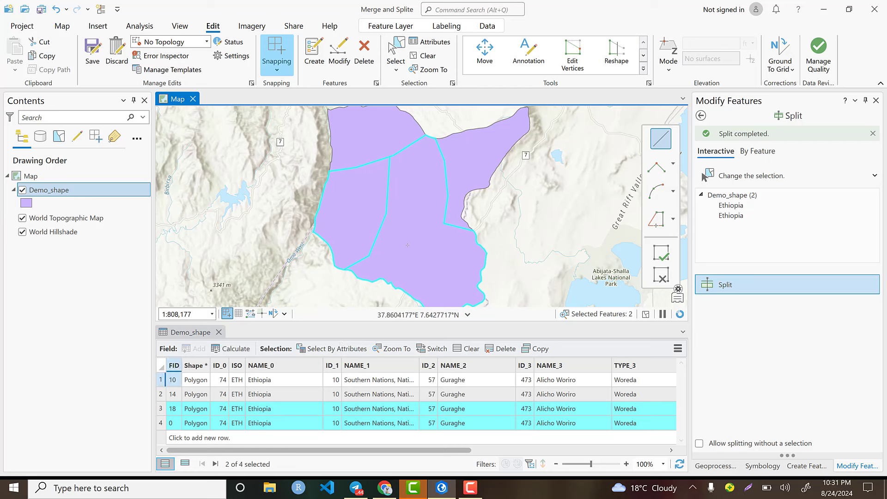
left_click(379, 229)
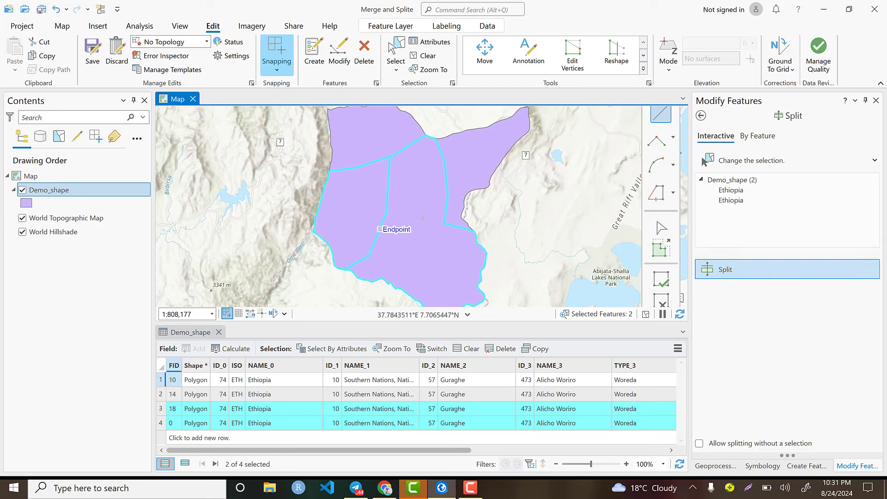
double_click(446, 217)
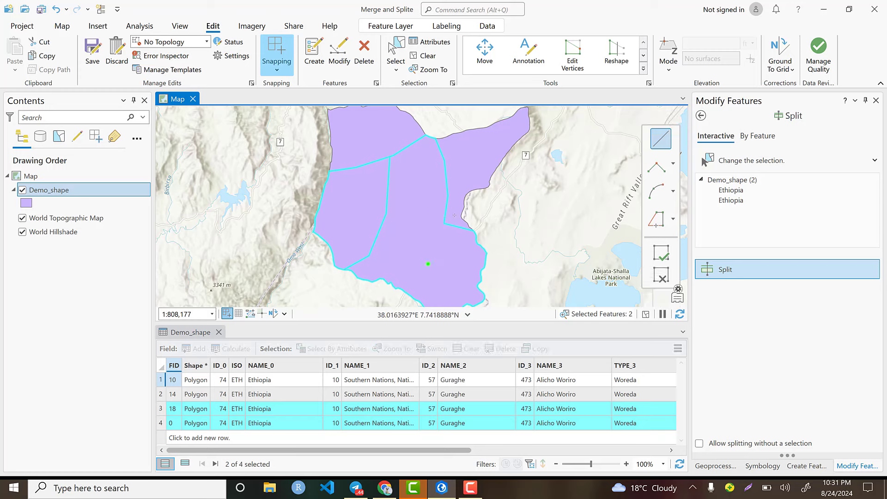
- Select the new middle piece and draw a further split line across the southern polygon
left_click(289, 392)
scroll(293, 387, "down", 1)
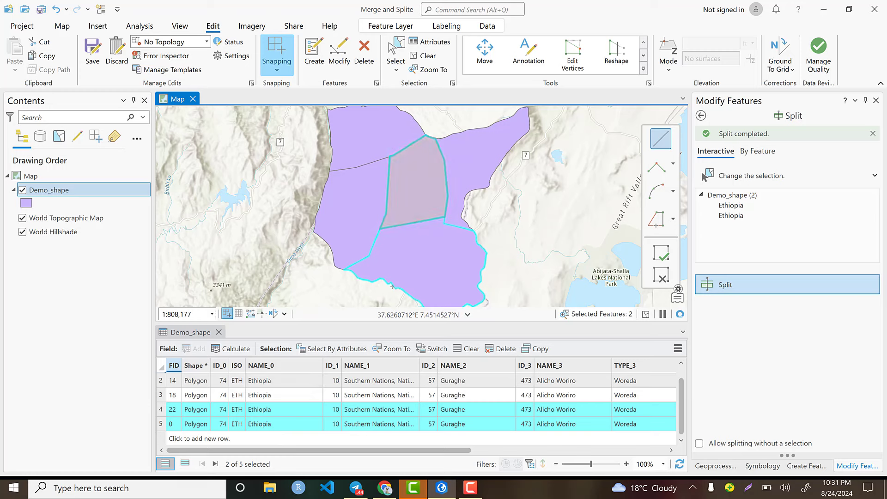
scroll(418, 249, "down", 3)
scroll(424, 265, "up", 4)
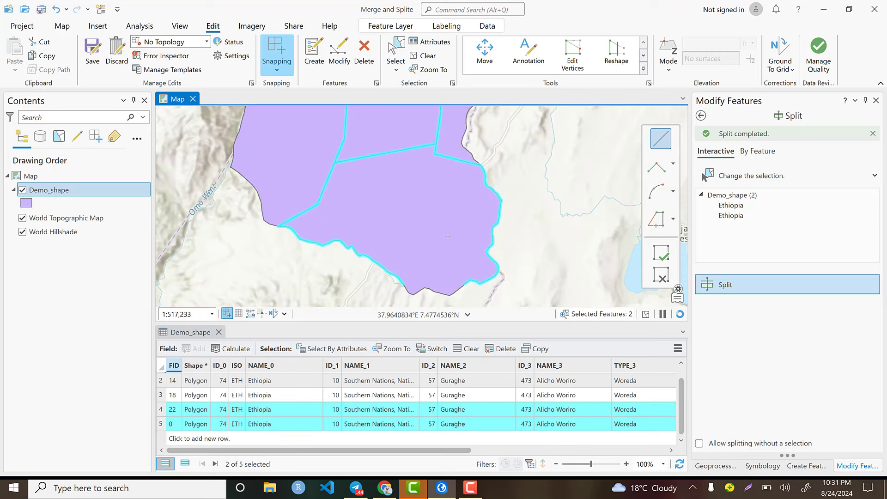
left_click(455, 159)
left_click(402, 223)
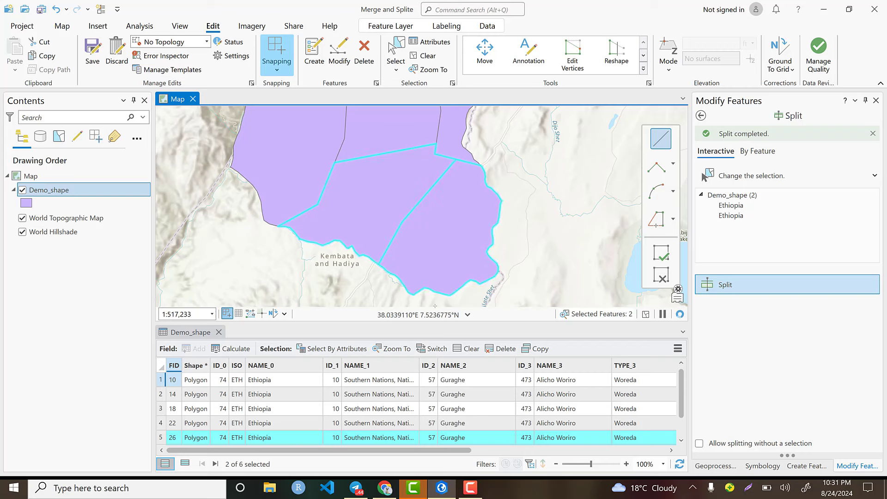
scroll(422, 253, "down", 3)
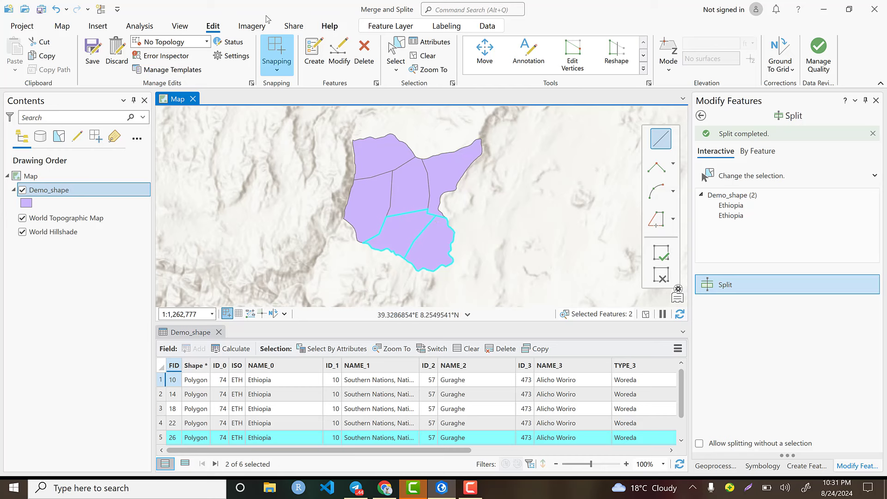
- Expand the Edit tab's Tools gallery to show every editing tool
left_click(646, 71)
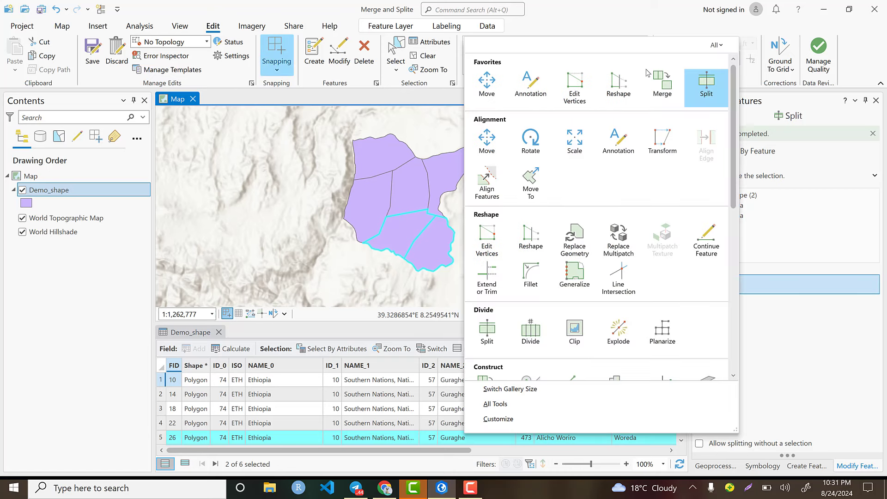